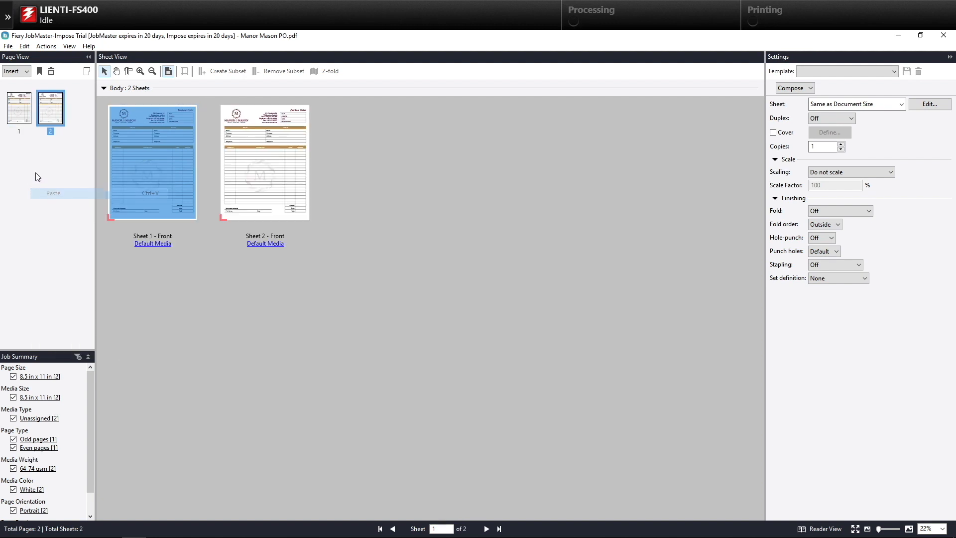
Paste another copy of the form as the third page and set sheet 1's media color to White.
left_click(49, 199)
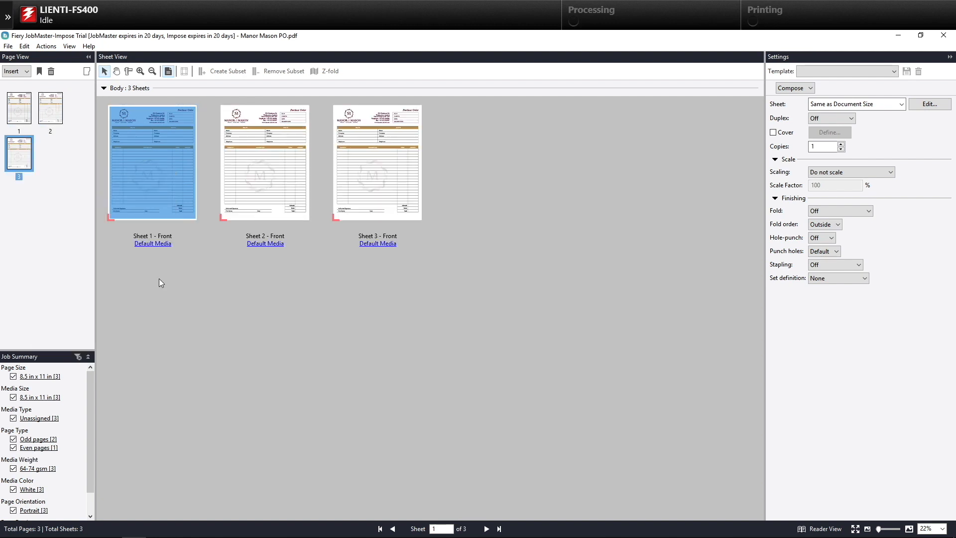
left_click(169, 244)
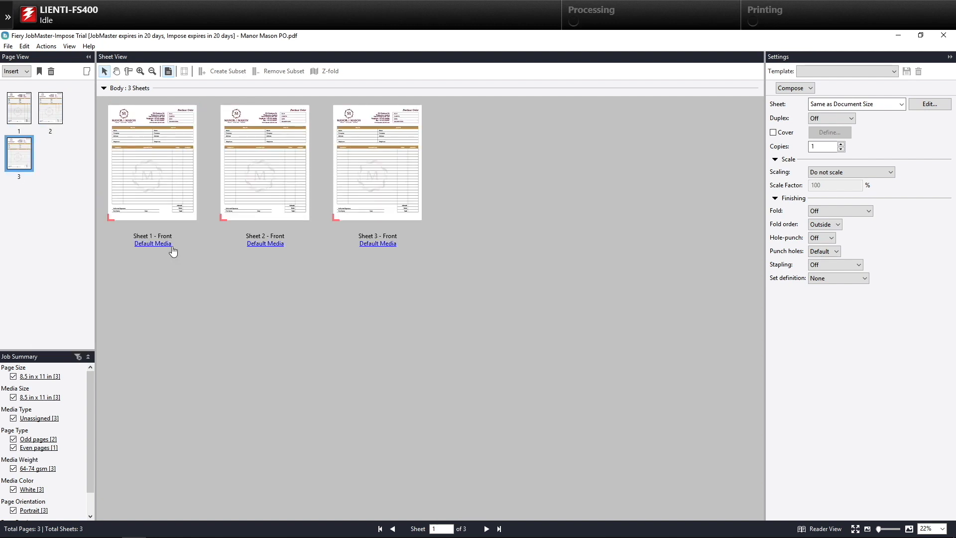
left_click(450, 280)
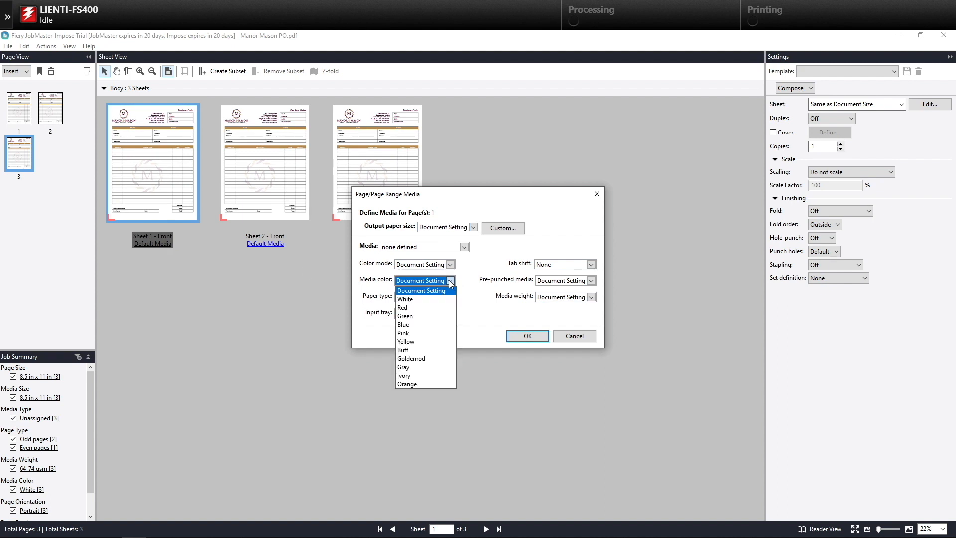
left_click(420, 301)
left_click(527, 335)
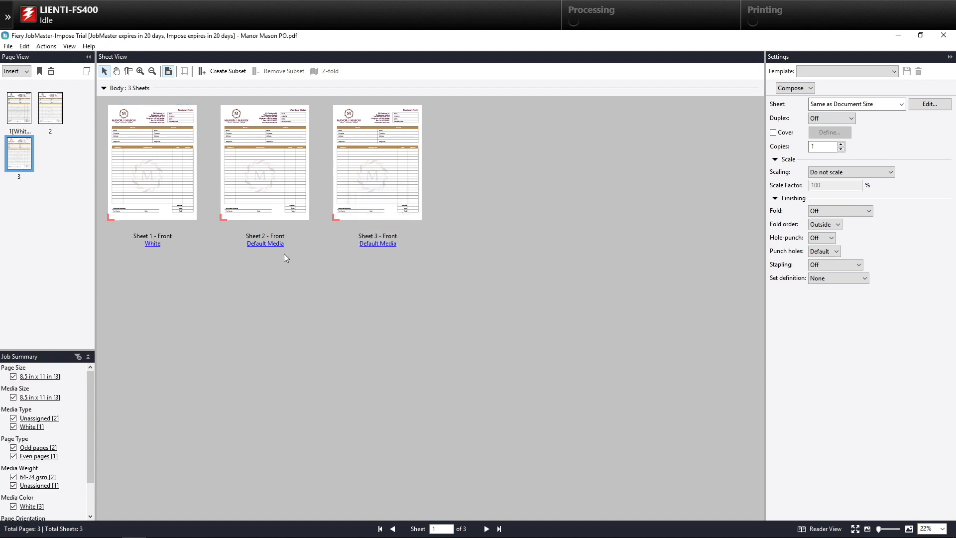
Set the media color of sheet 2 to Pink and of sheet 3 to Goldenrod.
left_click(265, 243)
left_click(450, 280)
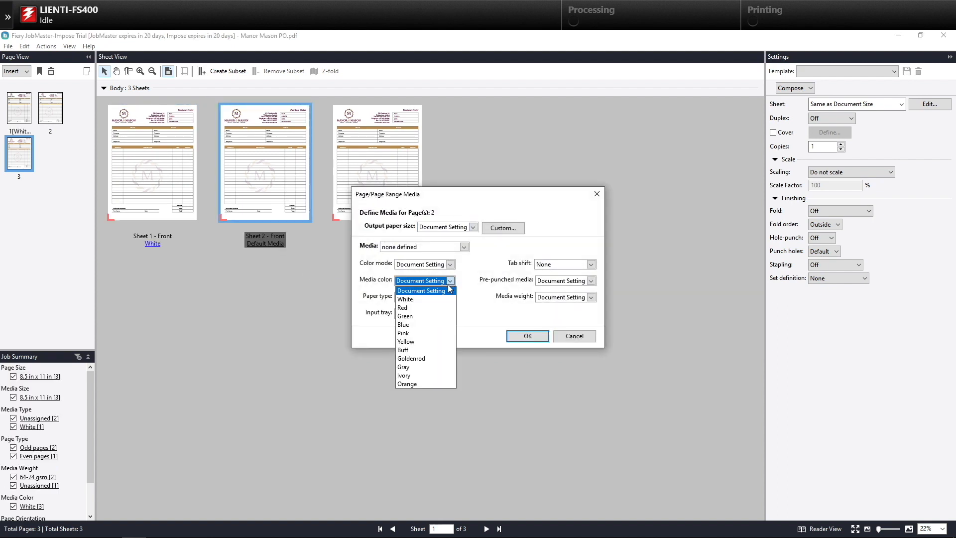
left_click(422, 324)
left_click(527, 335)
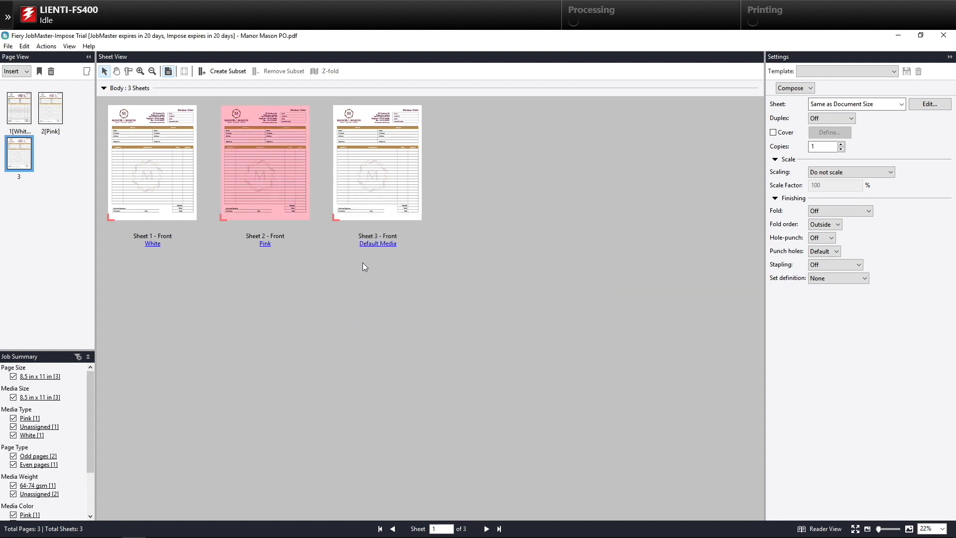
left_click(379, 243)
left_click(450, 280)
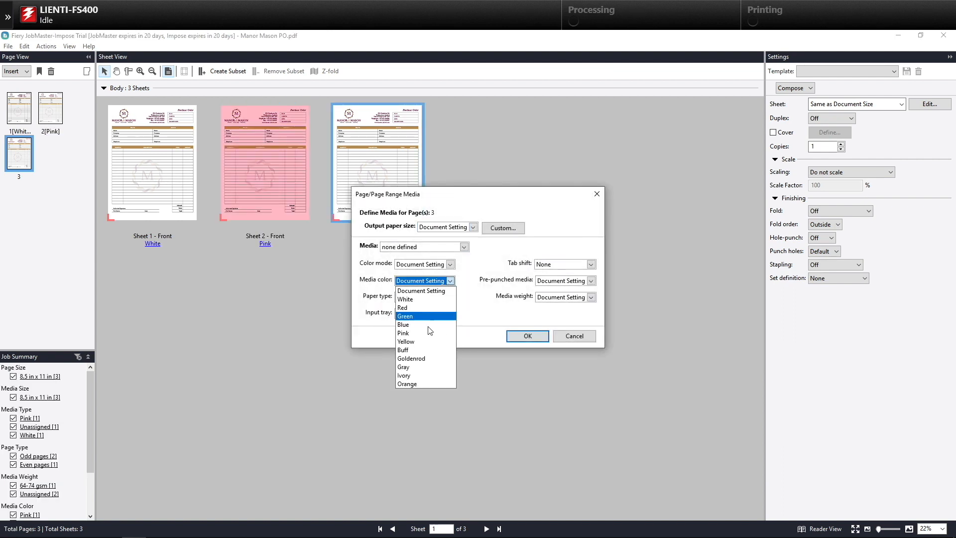
left_click(422, 360)
left_click(527, 335)
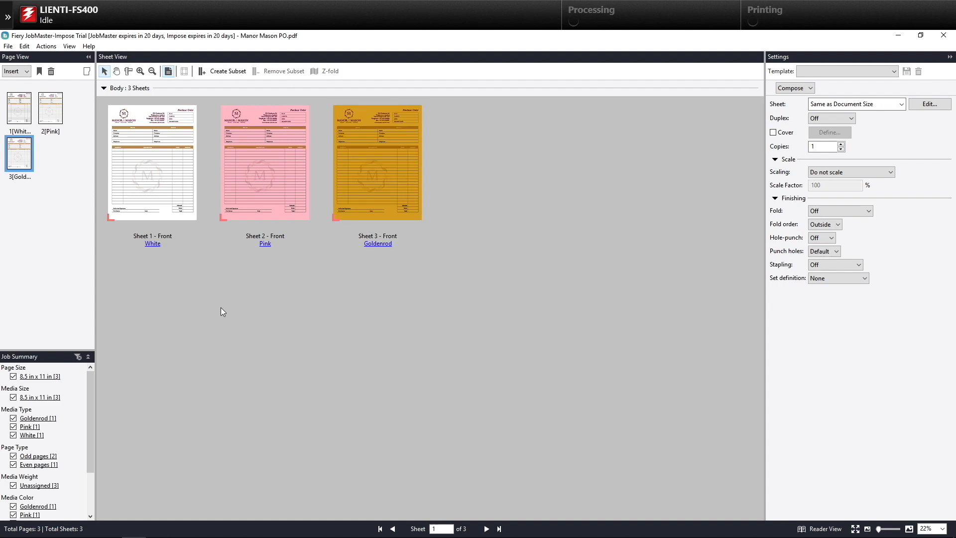
Duplicate the three-sheet job to a total of 100 copies.
left_click(125, 103)
left_click(24, 46)
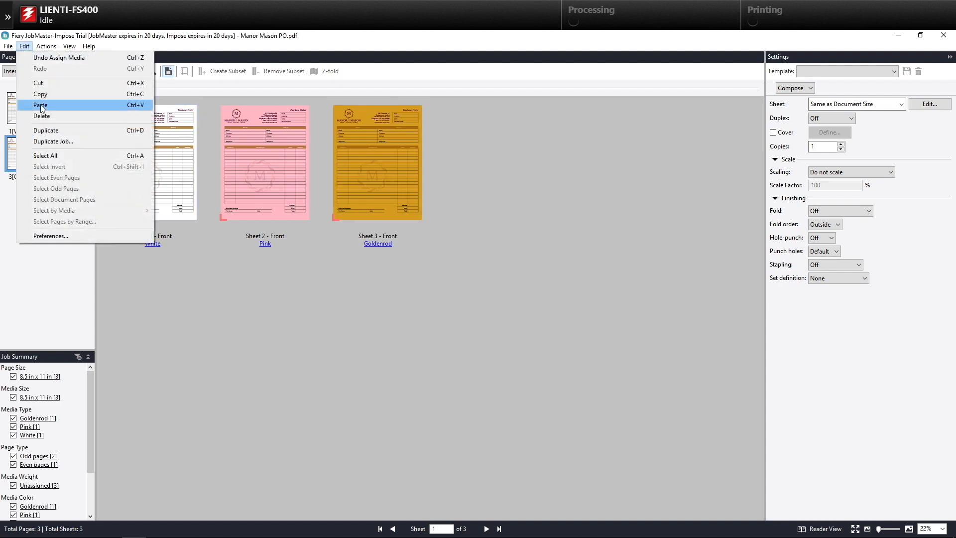
left_click(92, 142)
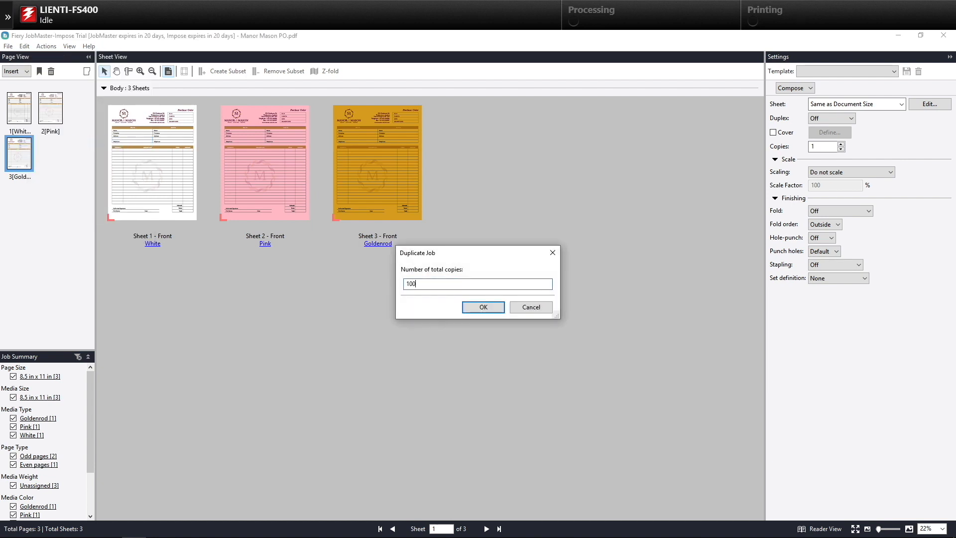
left_click(483, 308)
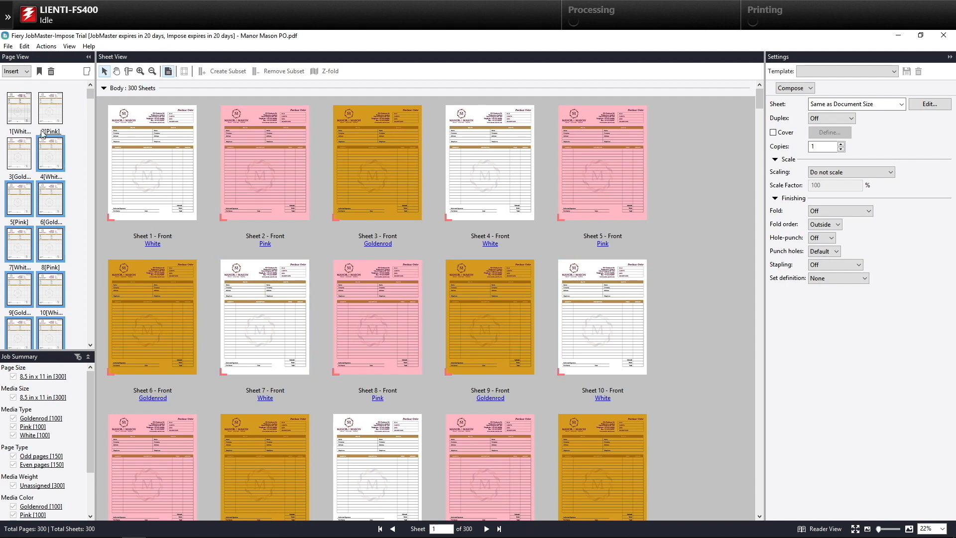
Select all pages of the job and open their numbering and stamps editor in a maximized window.
left_click(18, 109)
left_click(24, 45)
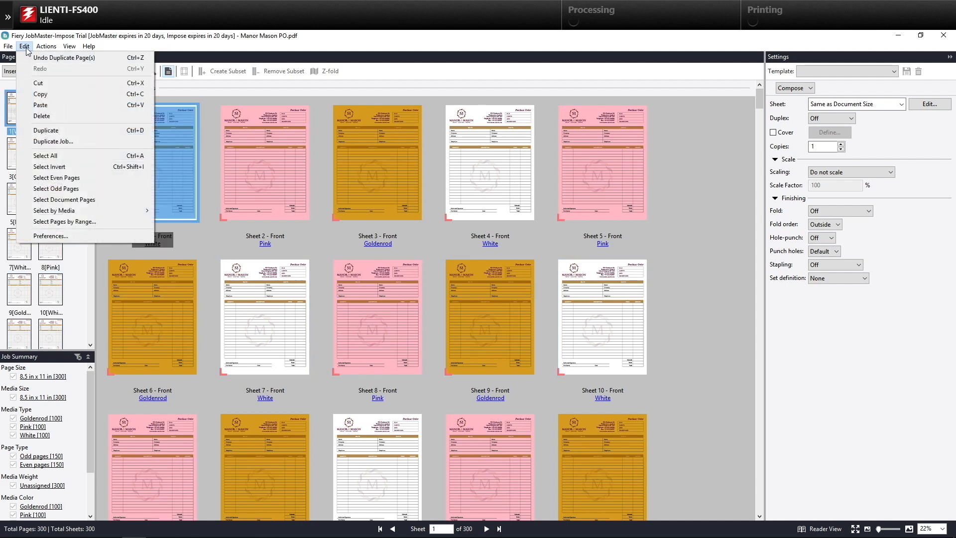
left_click(49, 158)
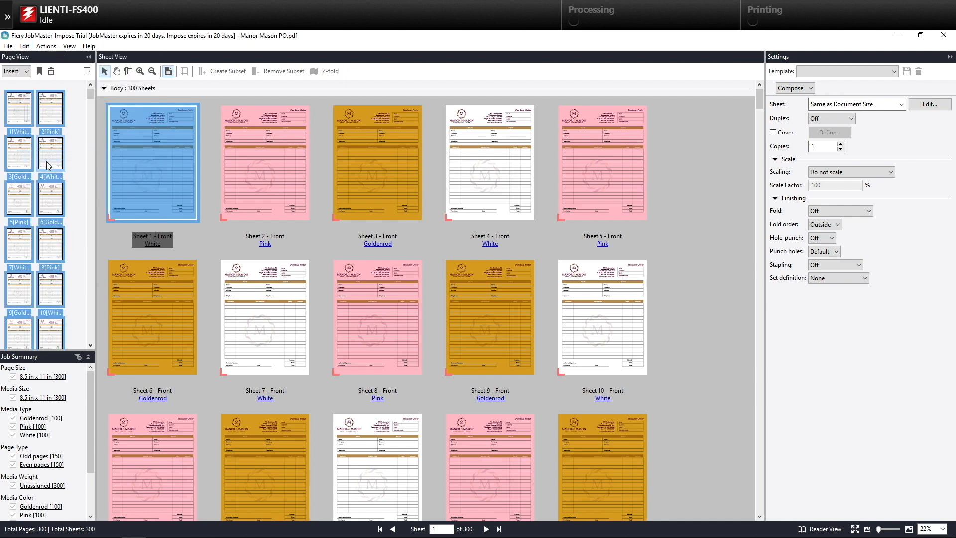
right_click(20, 104)
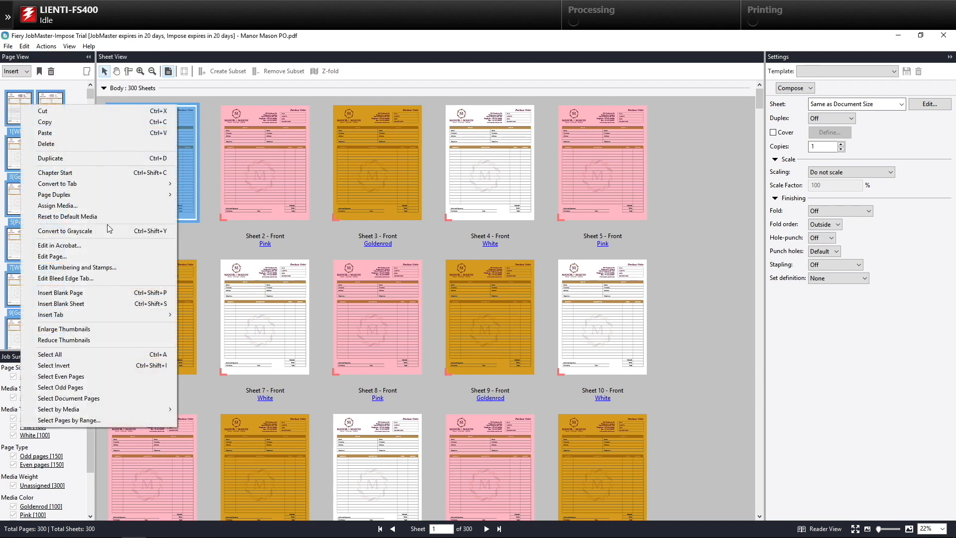
left_click(140, 267)
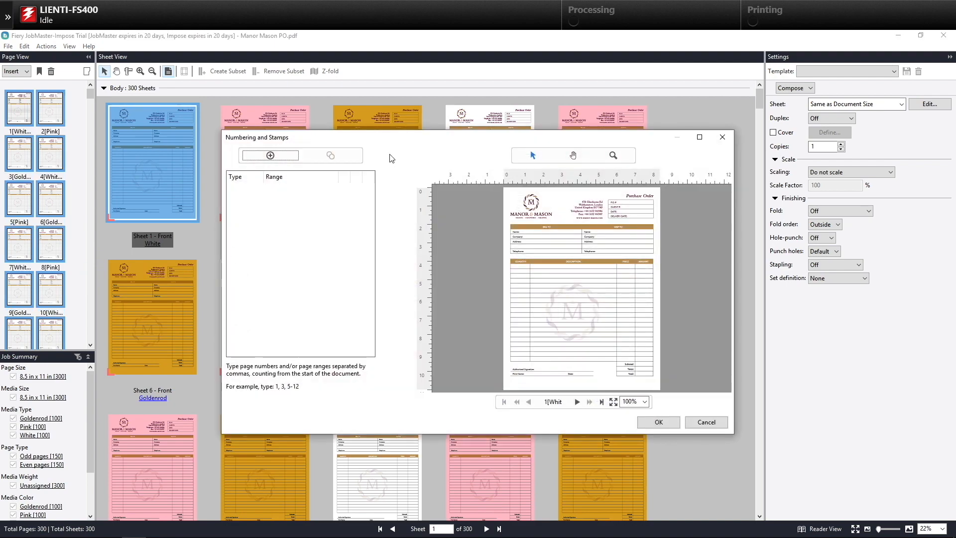
left_click(698, 136)
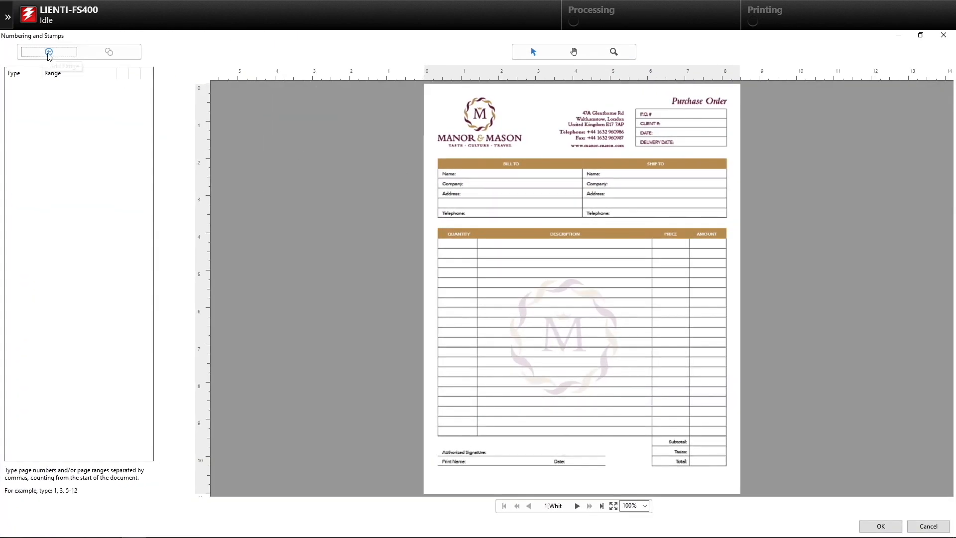
Add a page-number range in a box about 1.35 in wide beside the P.O. # label, with font size 16.
left_click(49, 53)
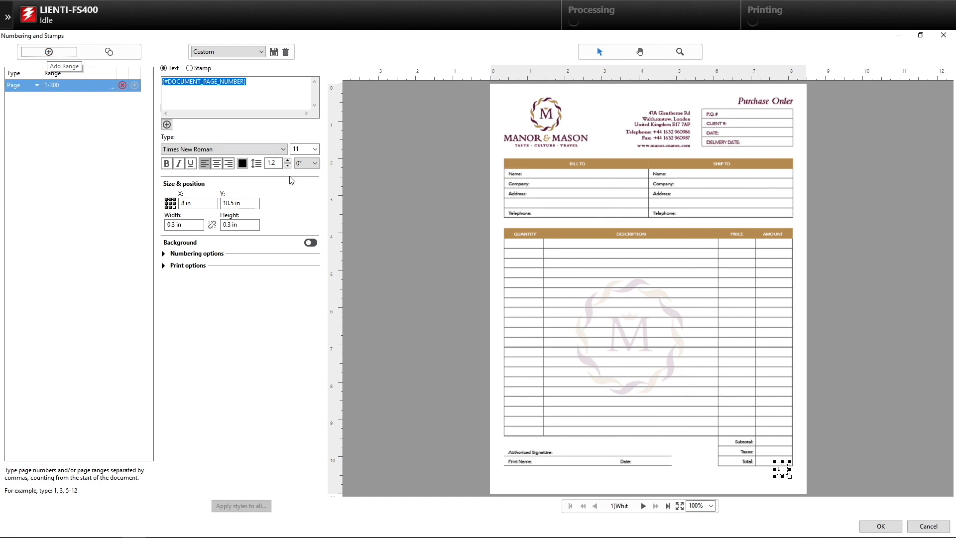
left_click_drag(774, 470, 772, 112)
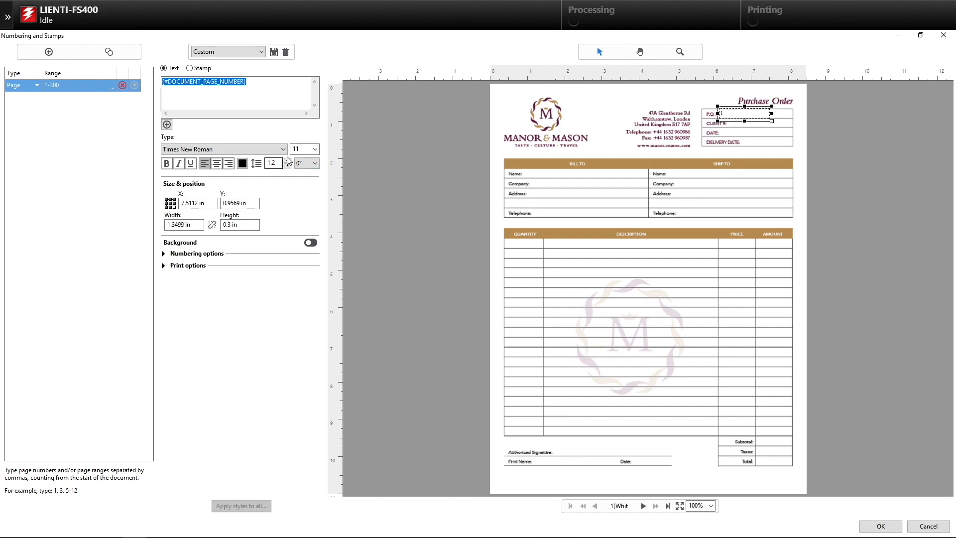
left_click(314, 149)
left_click(298, 204)
Use custom numbering for the range, starting at 100 and repeating each number 3 times.
left_click(163, 255)
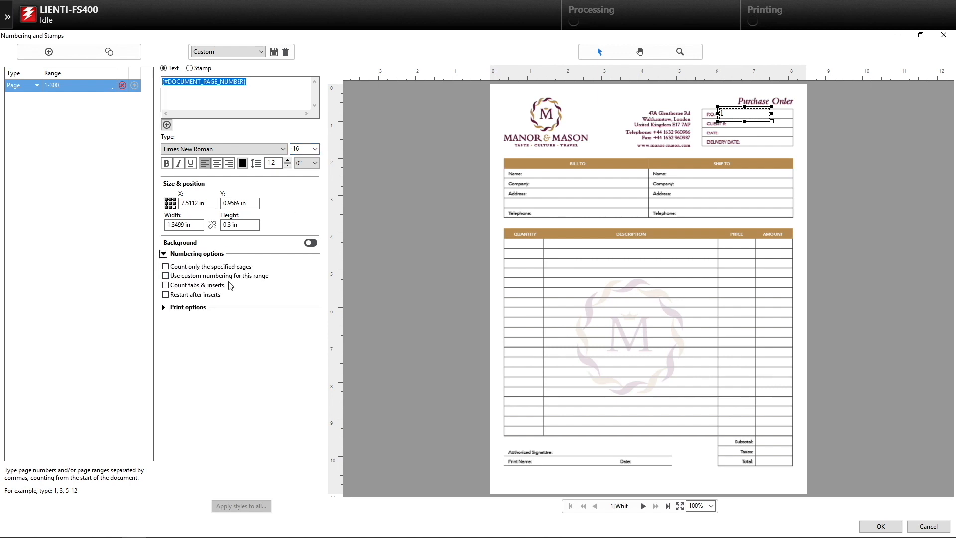
left_click(166, 276)
left_click(181, 298)
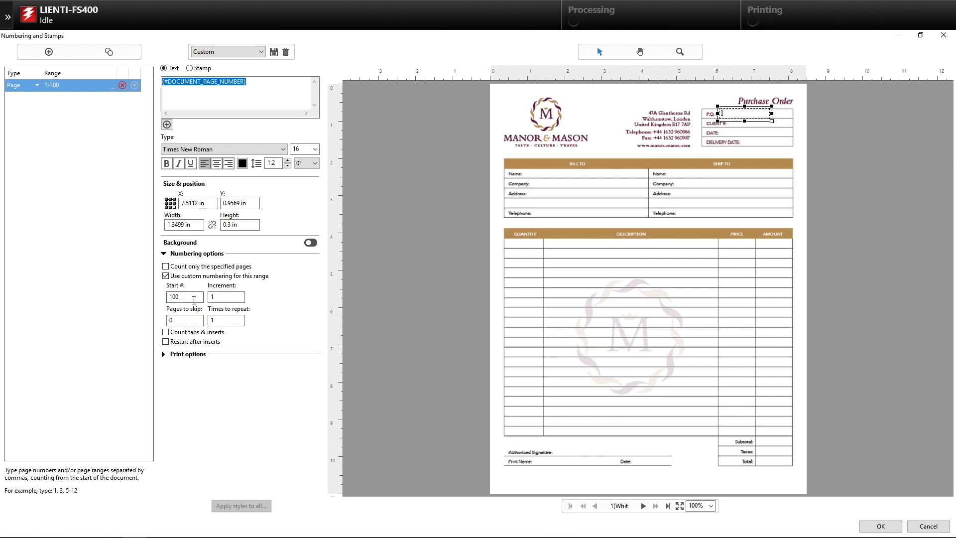
key("Tab")
key("Tab")
Copy the numbering range, place the copy at the page's bottom edge about 2.62 in wide, and center its text.
left_click(120, 54)
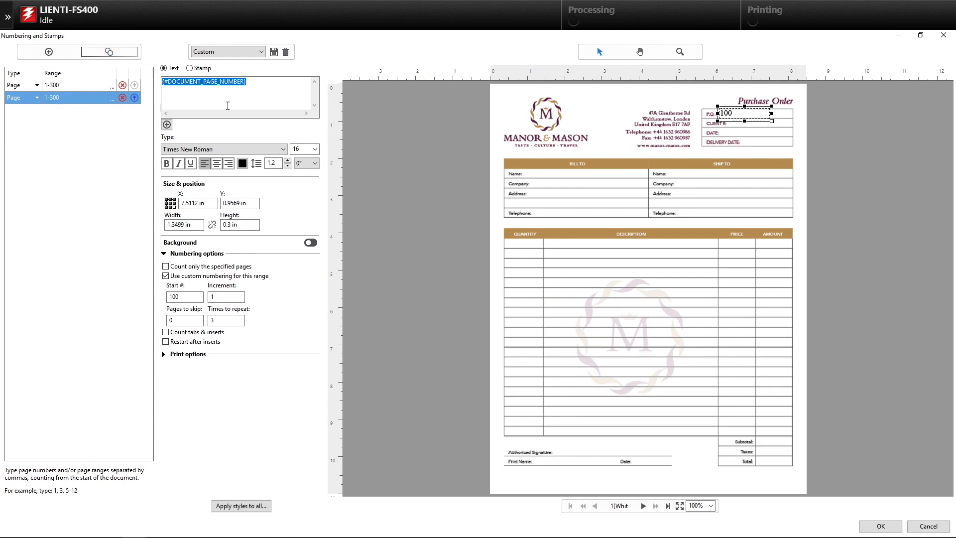
left_click_drag(751, 122, 705, 482)
mouse_move(628, 482)
left_mouse_down()
mouse_move(603, 482)
mouse_move(642, 486)
left_mouse_up()
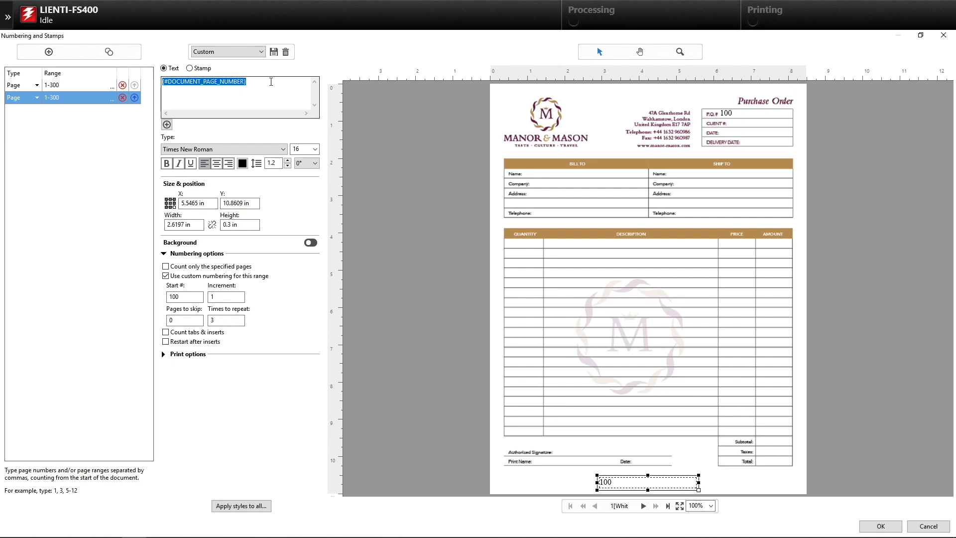
left_click(217, 163)
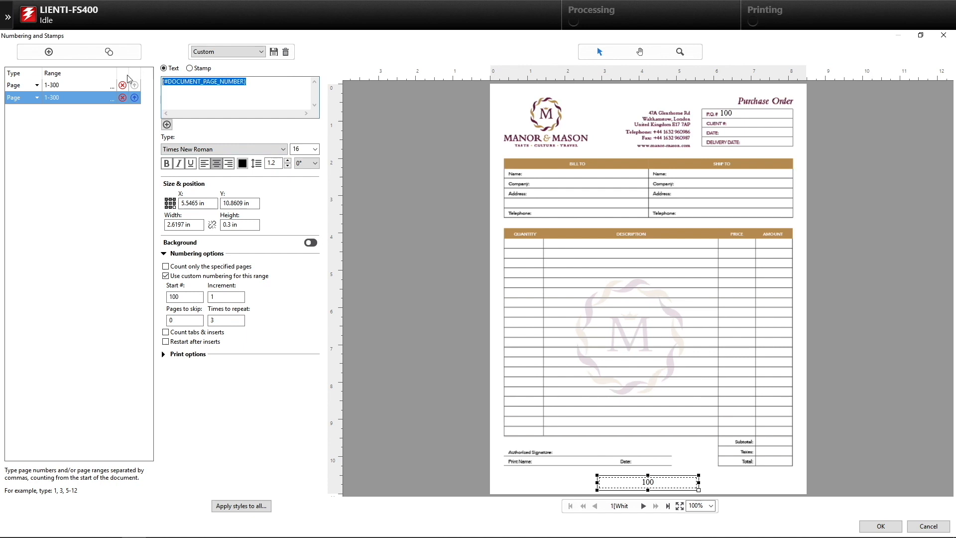
Change the copied range's text to "Original" and repeat it on every 3rd page from page 1 to 300.
type("Or")
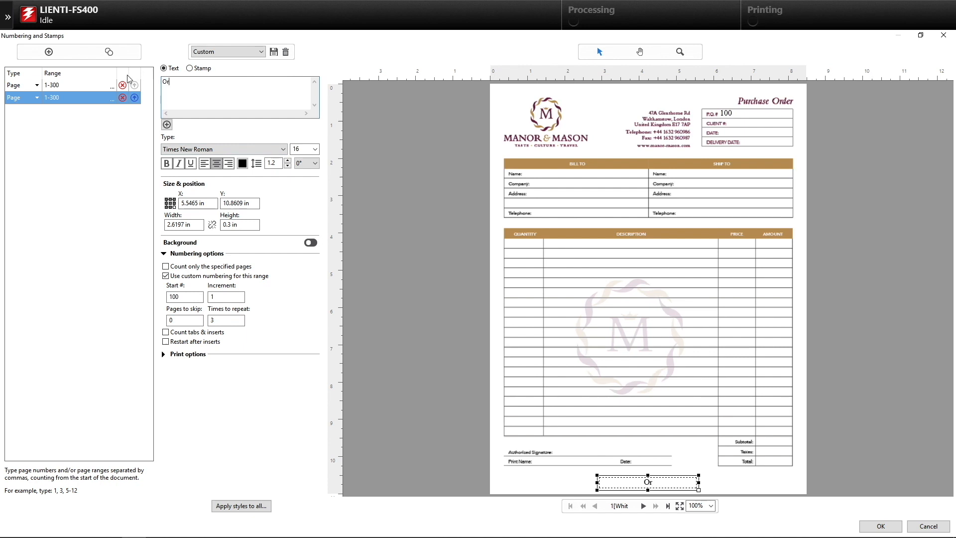
type("iginal")
left_click(111, 101)
left_click(22, 163)
double_click(102, 162)
type("3")
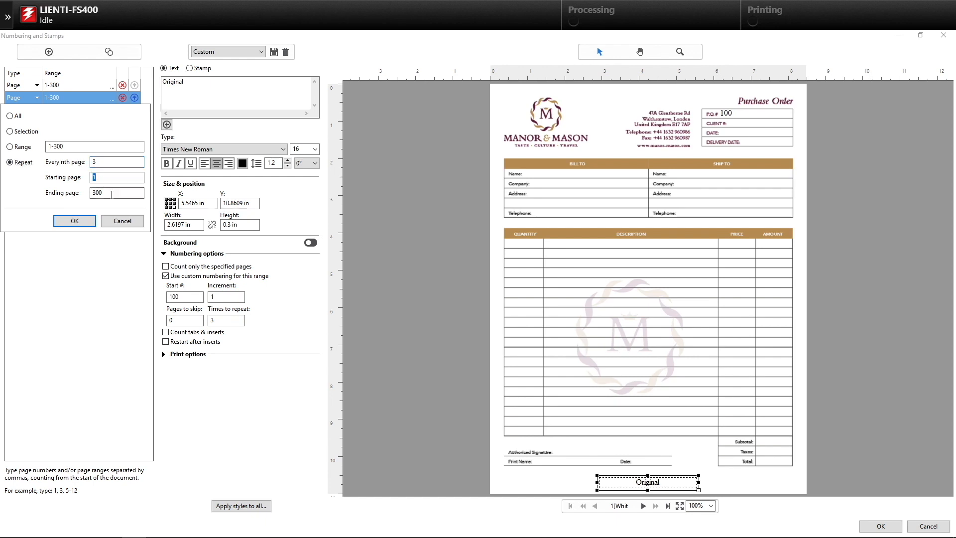
left_click(77, 223)
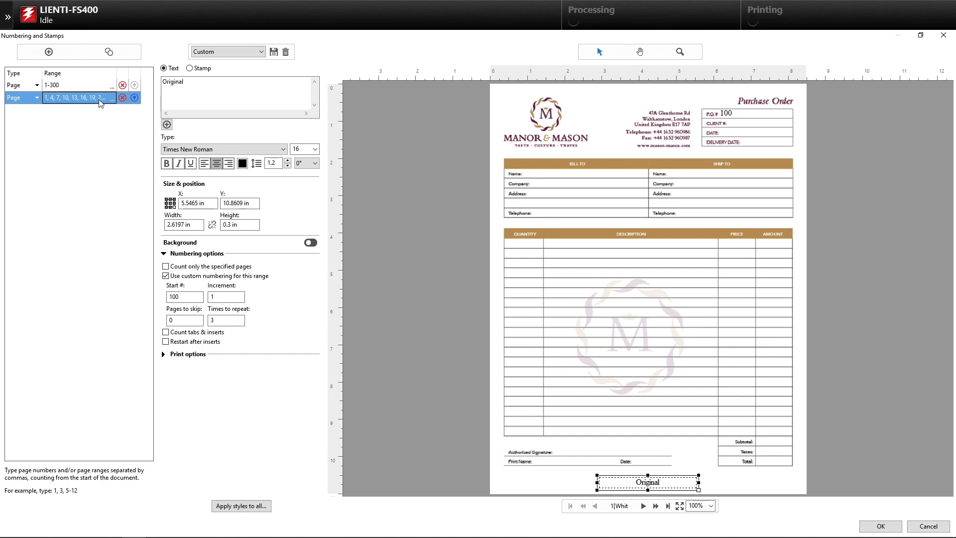
Copy the "Original" range, change the text to "Customer Copy", and repeat it on every 3rd page starting from page 2.
left_click(115, 54)
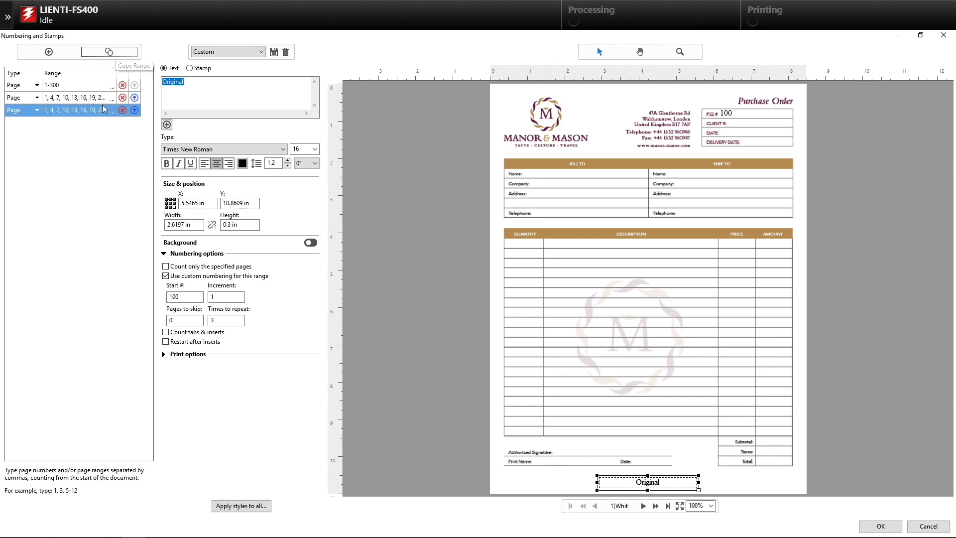
type("Customer Copy")
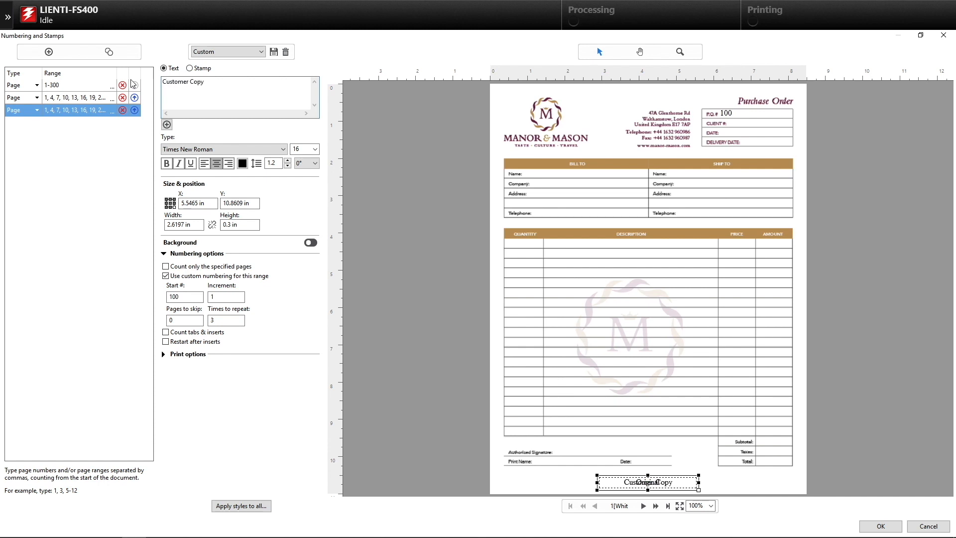
left_click(114, 112)
left_click(112, 112)
left_click(21, 174)
type("3")
left_click(114, 189)
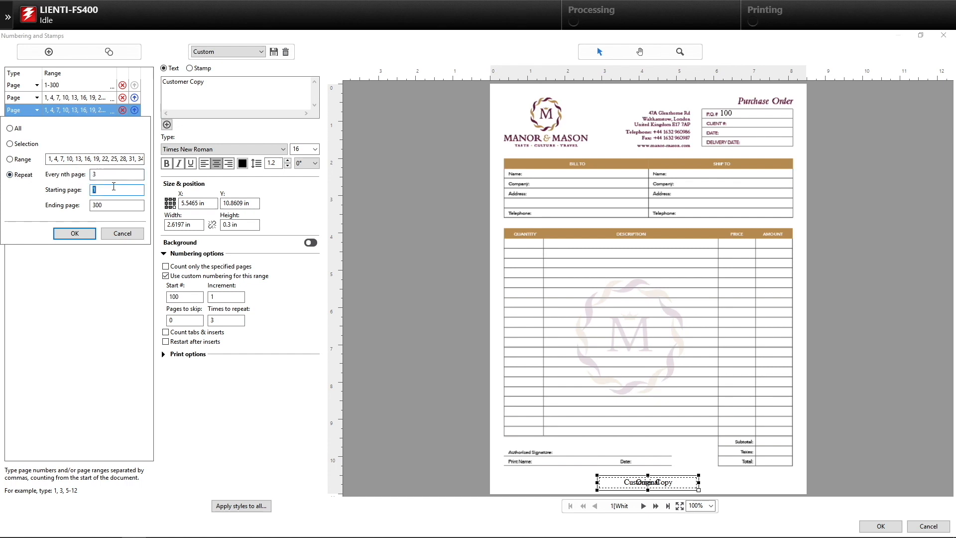
left_click(75, 233)
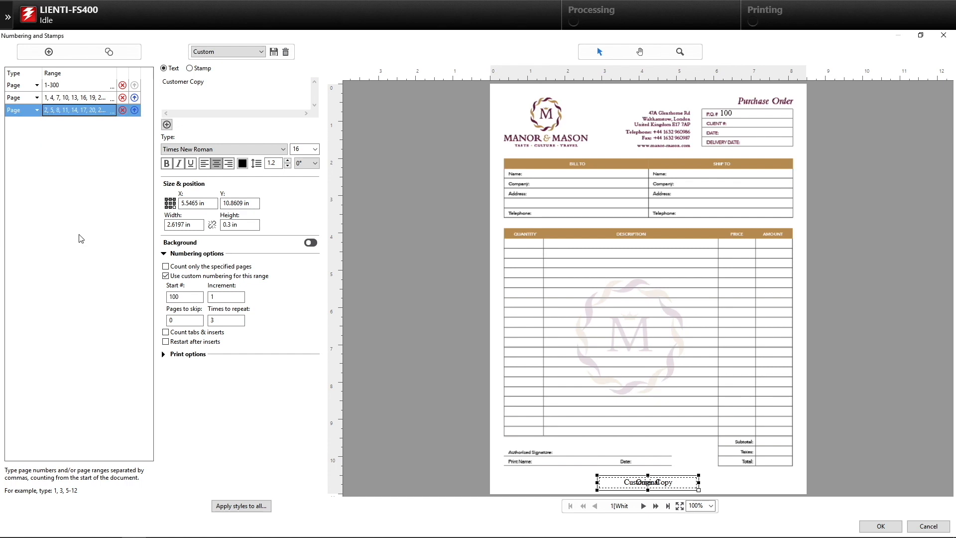
Copy the "Customer Copy" range, change the text to "File", and repeat it on every 3rd page starting from page 3.
left_click(121, 53)
left_click_drag(219, 84, 121, 78)
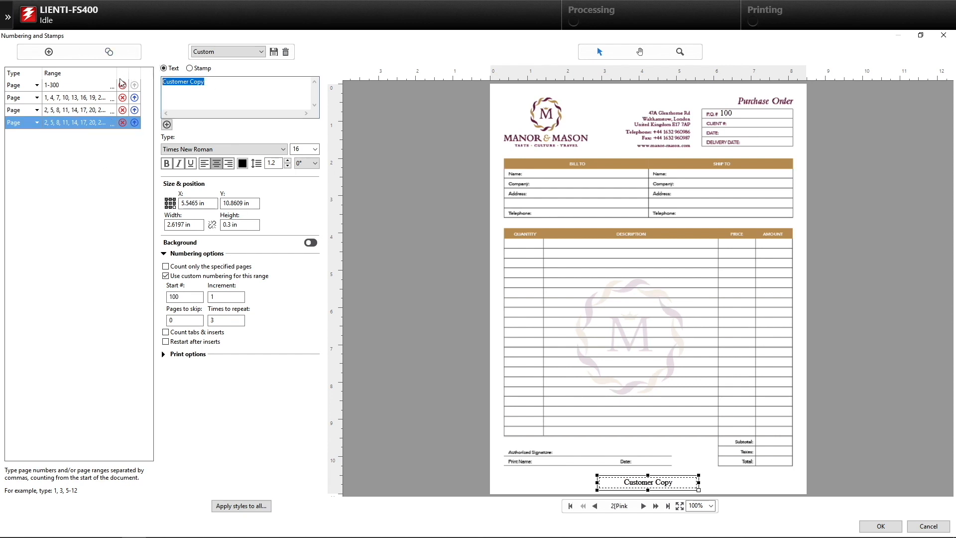
type("File")
left_click(113, 123)
left_click(28, 189)
type("3")
left_click(103, 203)
key("BackSpace")
type("3")
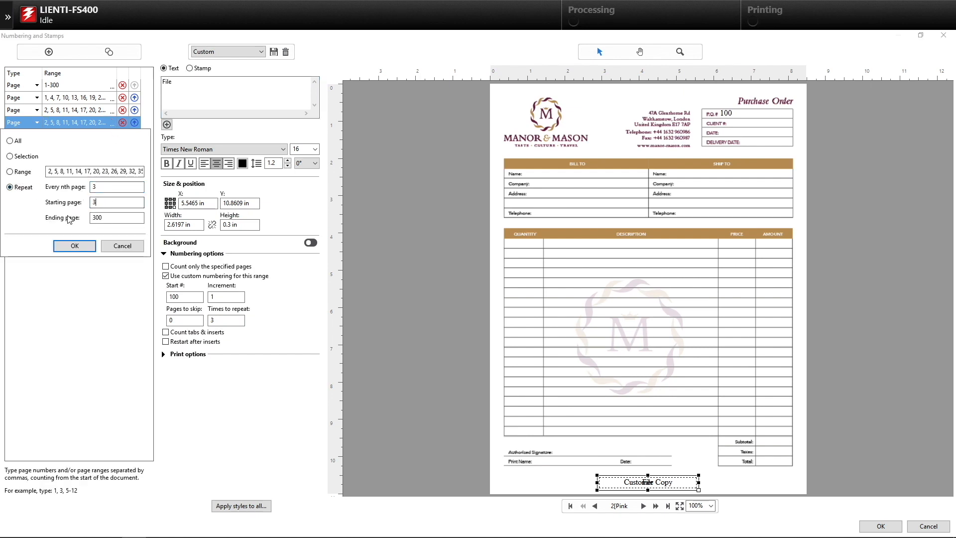
left_click(81, 249)
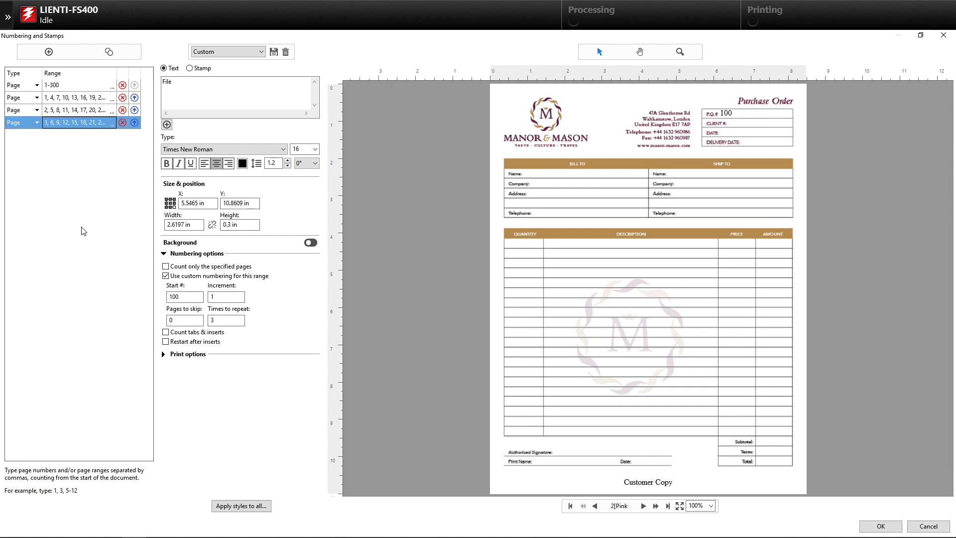
Copy the P.O. numbering range for pages 1-300 and make the copy a stamp using the EFI_Logo image.
left_click(86, 90)
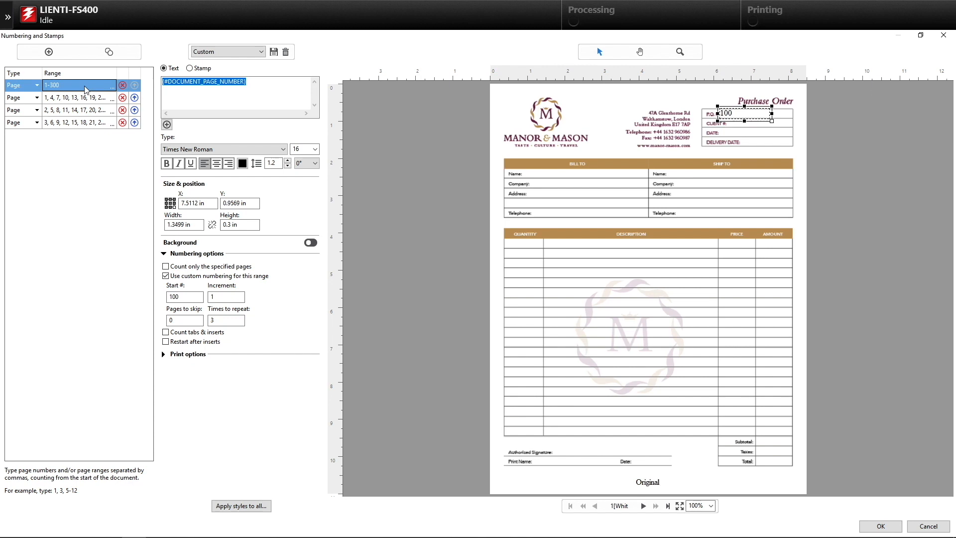
left_click(109, 51)
left_click(190, 68)
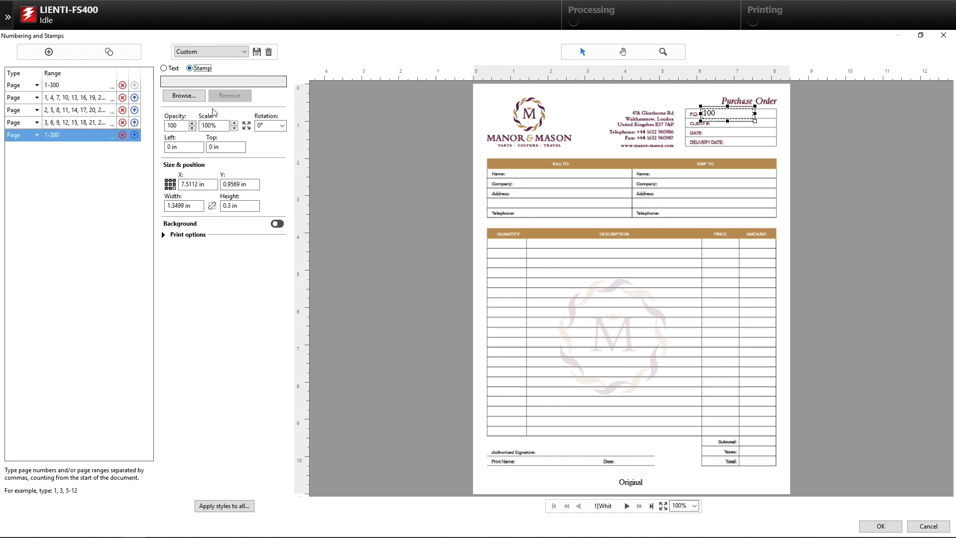
left_click(188, 96)
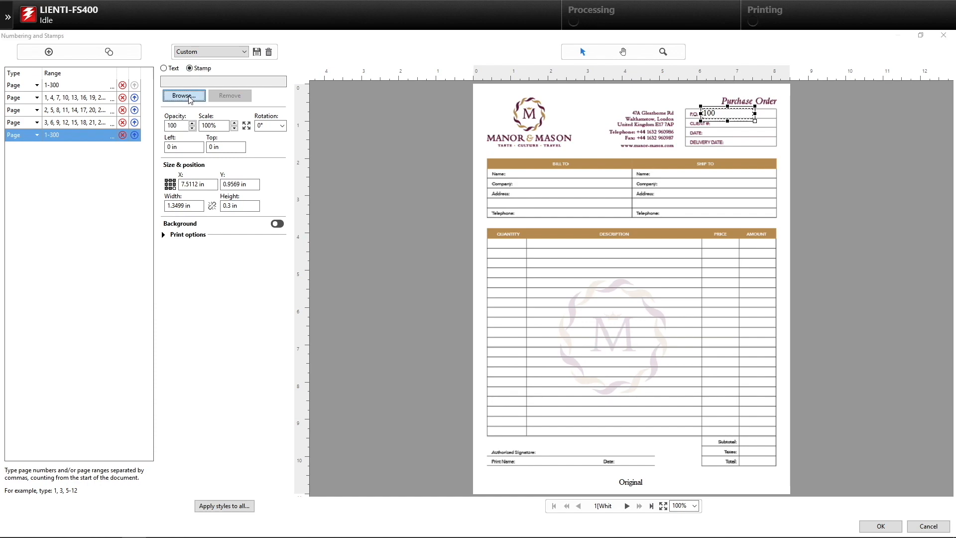
left_click(147, 134)
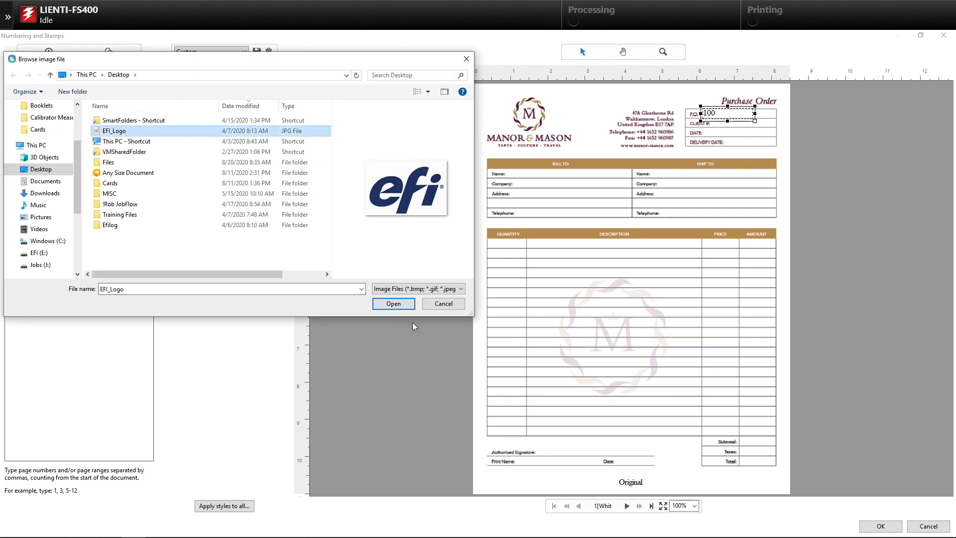
left_click(394, 304)
Resize and move the logo stamp to cover the Manor & Mason logo, about 2.90 in wide and 1.71 in high.
left_click_drag(700, 113, 512, 120)
left_click_drag(571, 149, 582, 155)
left_click_drag(478, 122, 471, 122)
left_click_drag(530, 122, 537, 125)
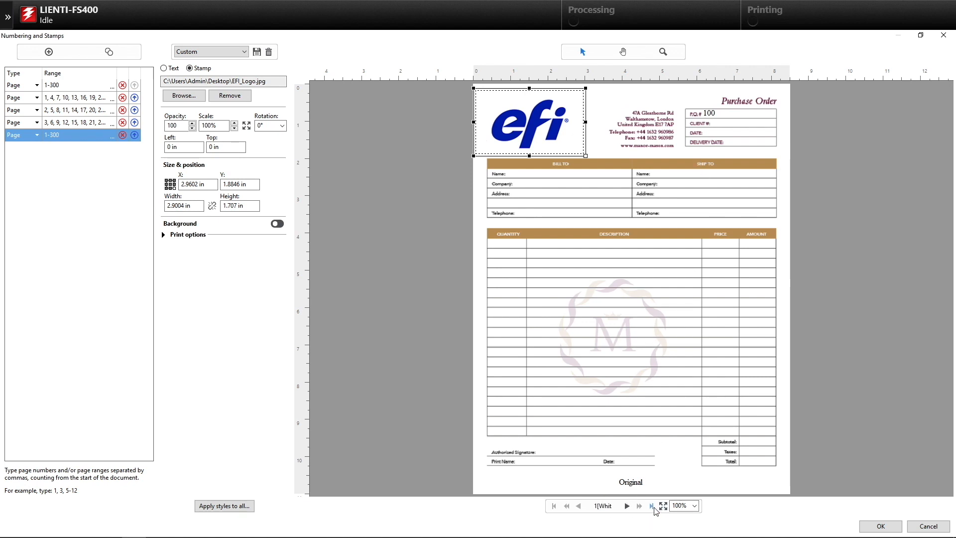
Page forward through the preview to check the logo stamp, P.O. number and copy label on successive sheets.
left_click(626, 506)
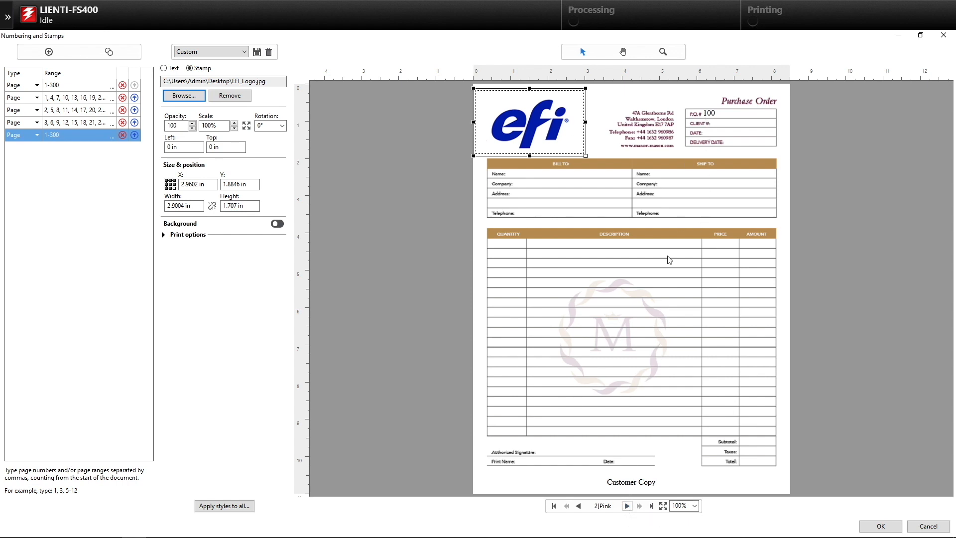
left_click(627, 506)
left_click(628, 507)
left_click(628, 506)
left_click(627, 507)
left_click(628, 507)
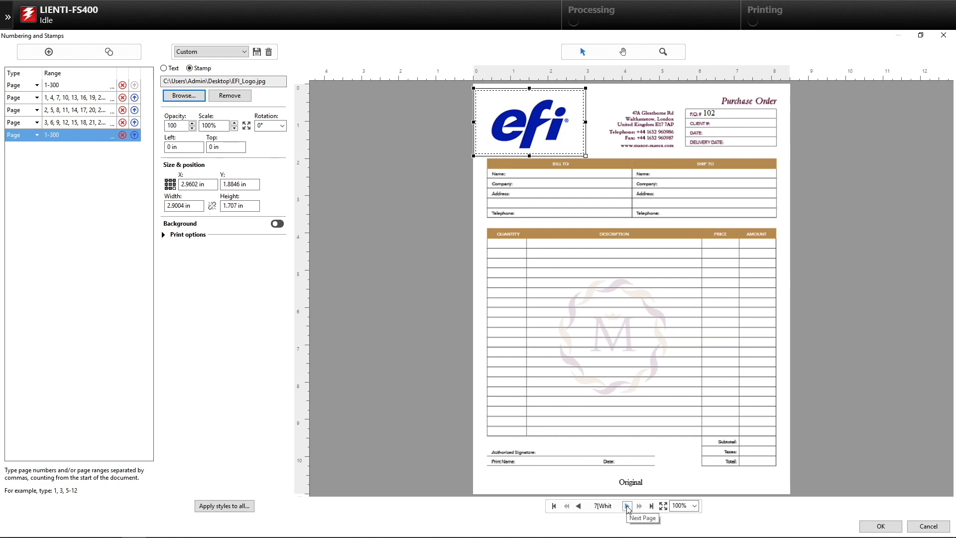
left_click(628, 506)
Apply the numbering and stamps to the job and review the stamped White, Pink and Goldenrod sheets.
left_click(879, 525)
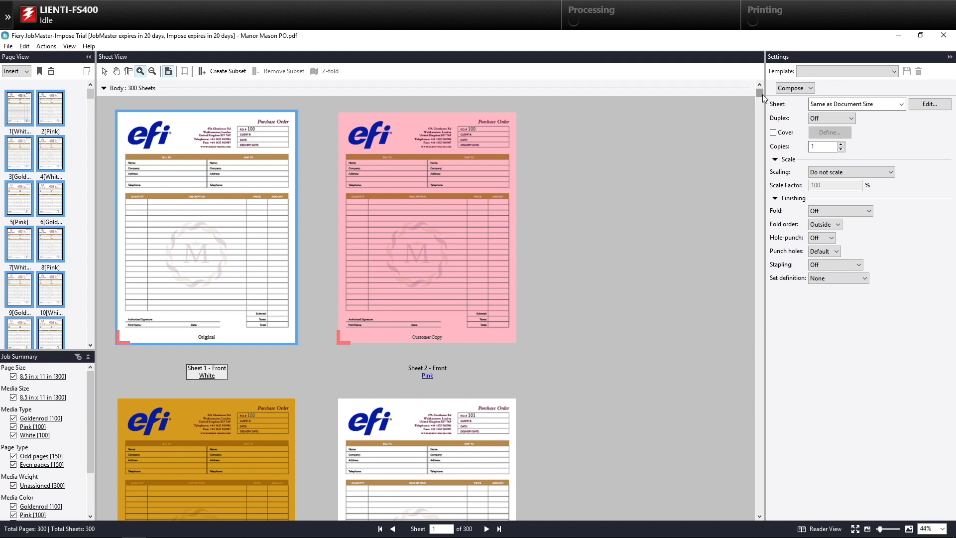
left_click_drag(761, 94, 760, 96)
left_click_drag(761, 96, 761, 102)
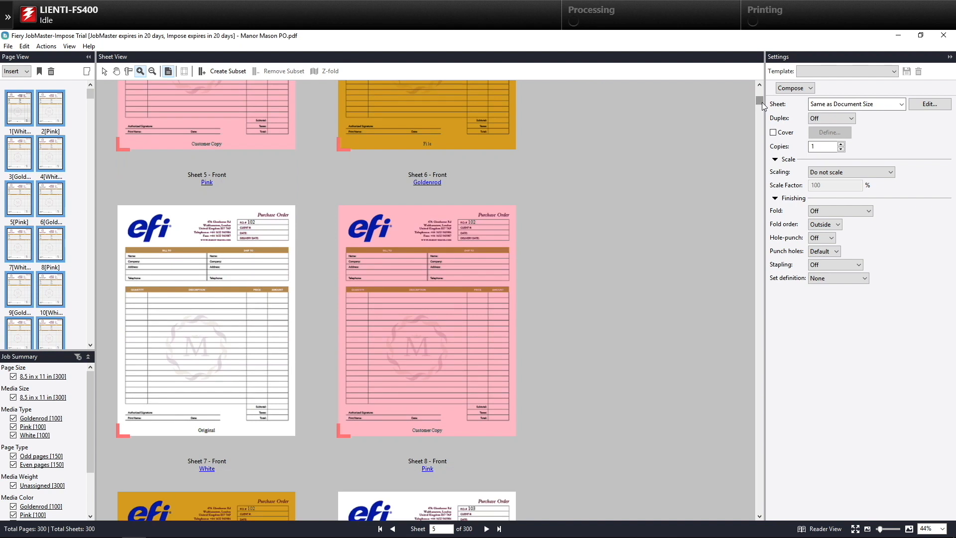